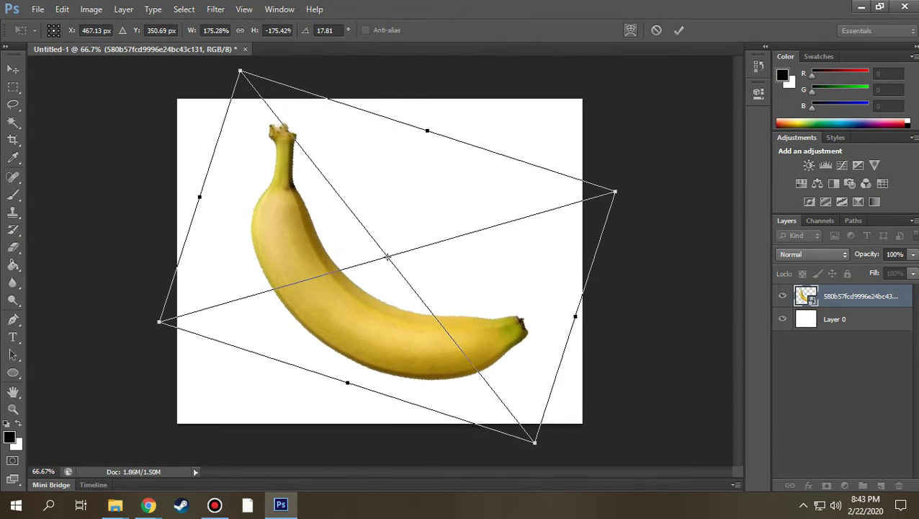
Copy the first traced banana section to its own layer and shift it to open a gap
{"action": "key", "text": "p"}
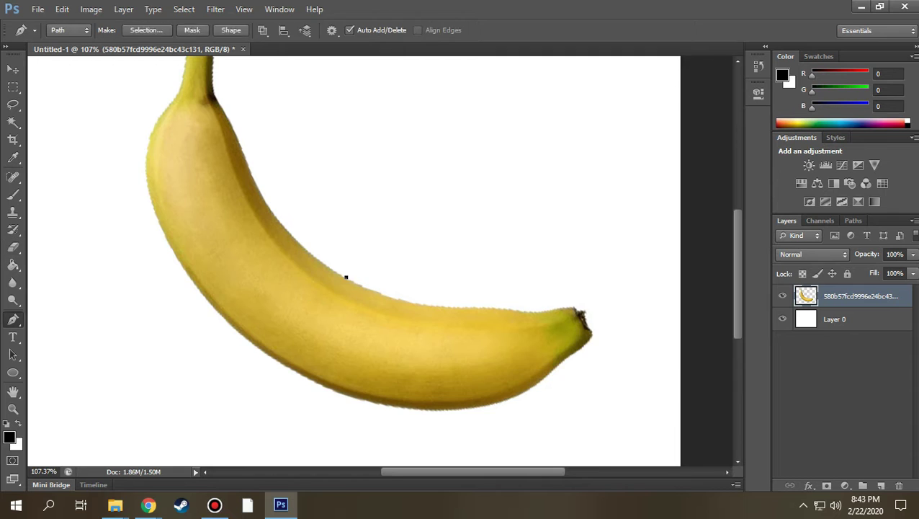
{"action": "scroll", "coordinate": [345, 277], "scroll_direction": "up", "scroll_amount": 3}
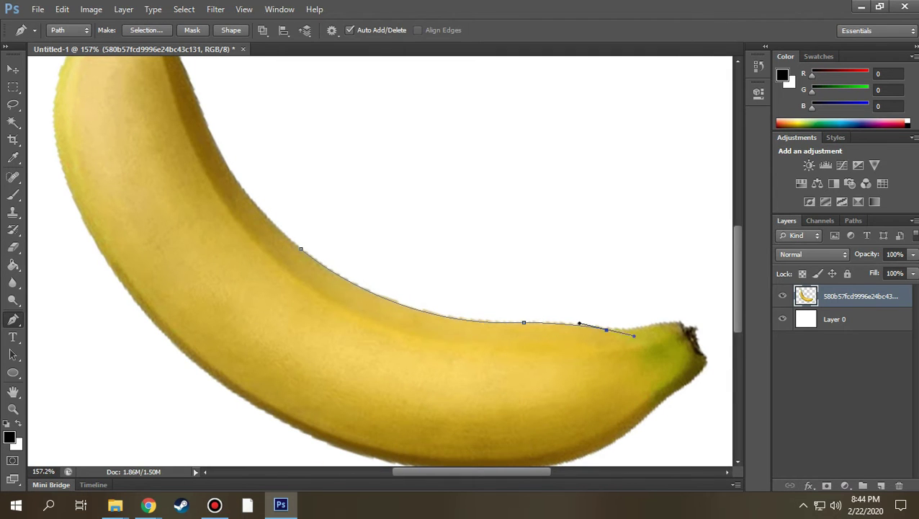
{"action": "scroll", "coordinate": [692, 331], "scroll_direction": "down", "scroll_amount": 1}
{"action": "left_click_drag", "start_coordinate": [674, 358], "coordinate": [687, 356]}
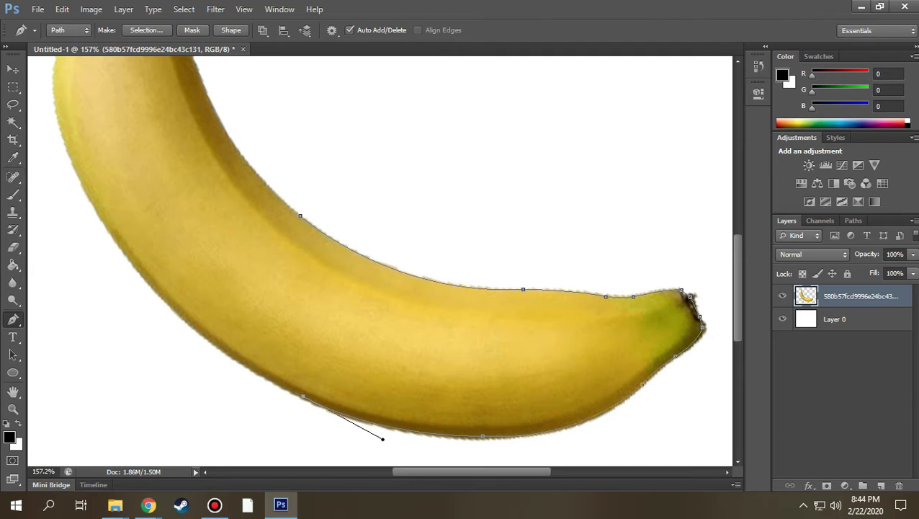
{"action": "scroll", "coordinate": [727, 342], "scroll_direction": "down", "scroll_amount": 3}
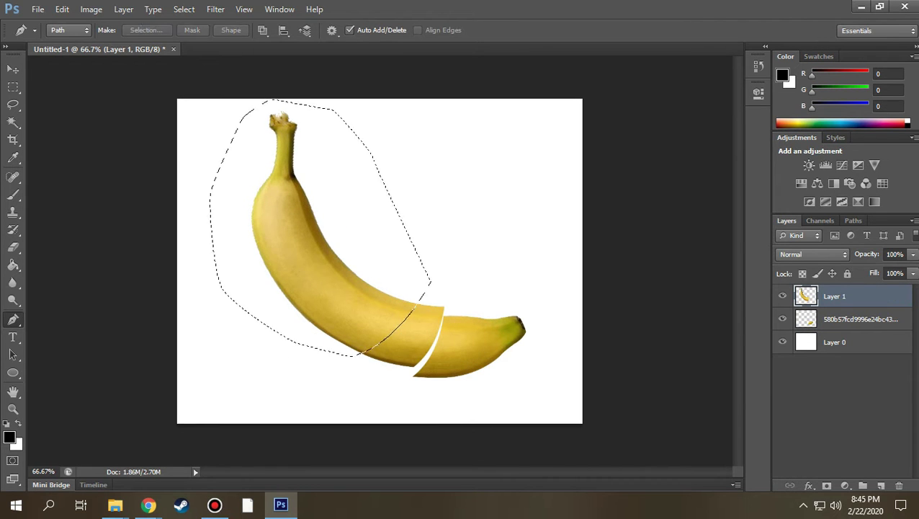
{"action": "key", "text": "ctrl+j"}
{"action": "key", "text": "v"}
{"action": "left_click_drag", "start_coordinate": [306, 209], "coordinate": [299, 230]}
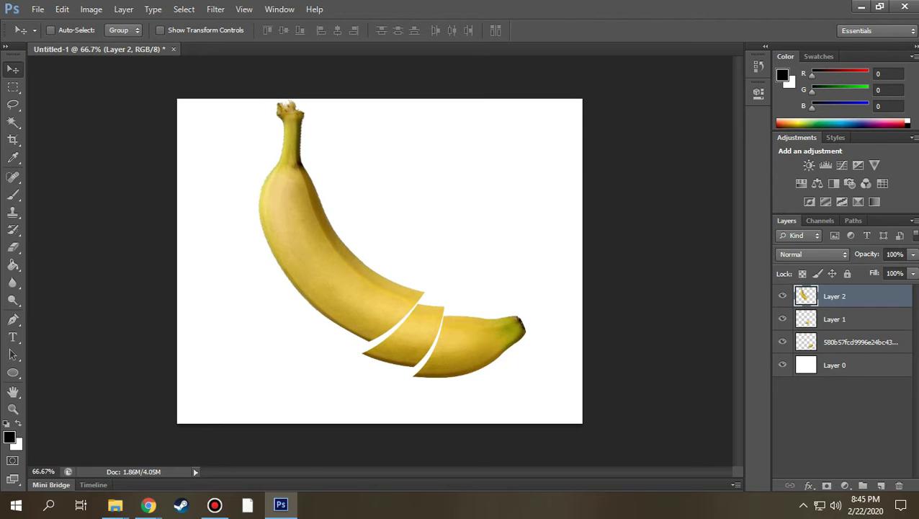
Cut the upper banana section onto a new layer and rotate it slightly to open the cut
{"action": "key", "text": "p"}
{"action": "left_click", "coordinate": [315, 315]}
{"action": "left_click_drag", "start_coordinate": [398, 248], "coordinate": [416, 210]}
{"action": "key", "text": "ctrl+Return"}
{"action": "key", "text": "ctrl+j"}
{"action": "key", "text": "v"}
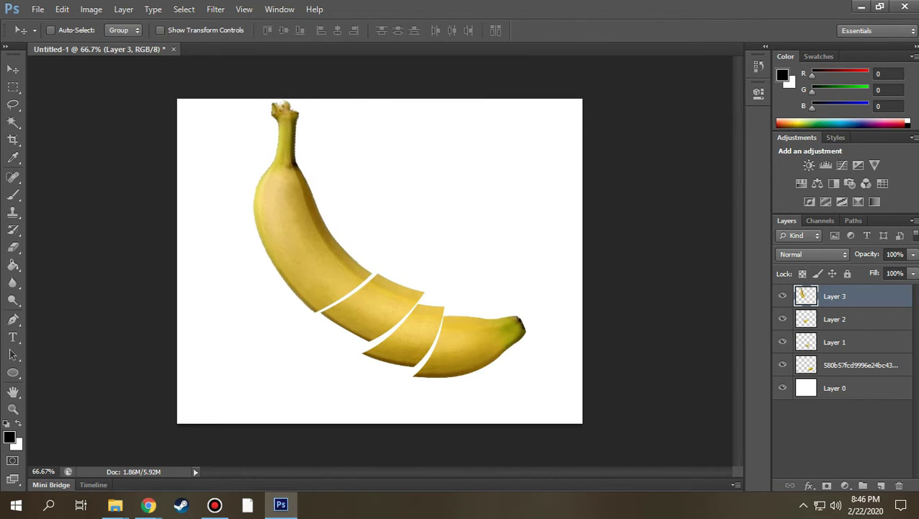
{"action": "key", "text": "ctrl+t"}
{"action": "left_click_drag", "start_coordinate": [339, 87], "coordinate": [310, 119]}
{"action": "key", "text": "Return"}
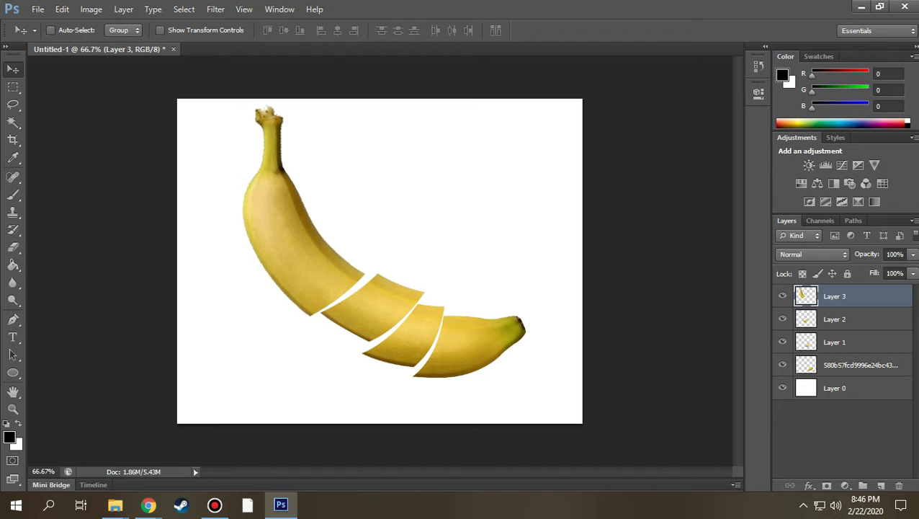
Cut the top section along a straight line onto a new layer, then rotate and slightly enlarge it
{"action": "key", "text": "p"}
{"action": "left_click", "coordinate": [264, 275]}
{"action": "left_click", "coordinate": [351, 221]}
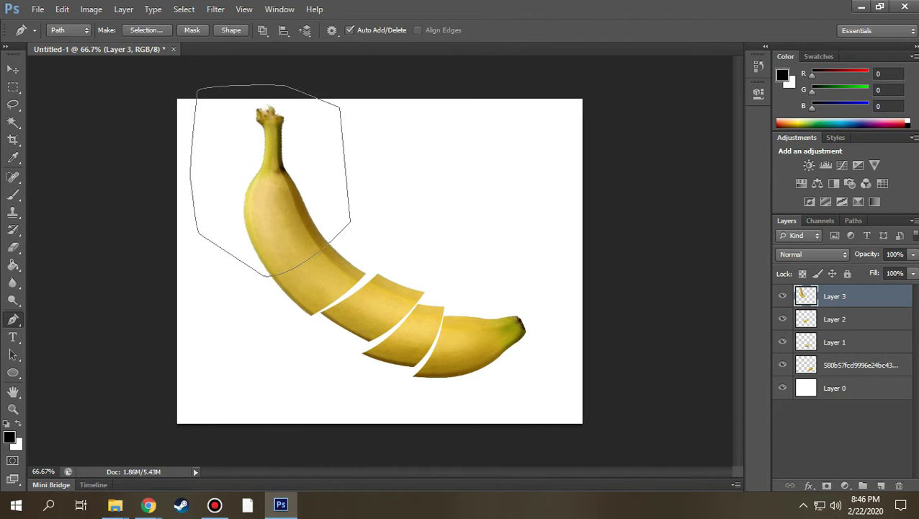
{"action": "key", "text": "ctrl+Return"}
{"action": "key", "text": "ctrl+j"}
{"action": "key", "text": "ctrl+t"}
{"action": "key", "text": "Escape"}
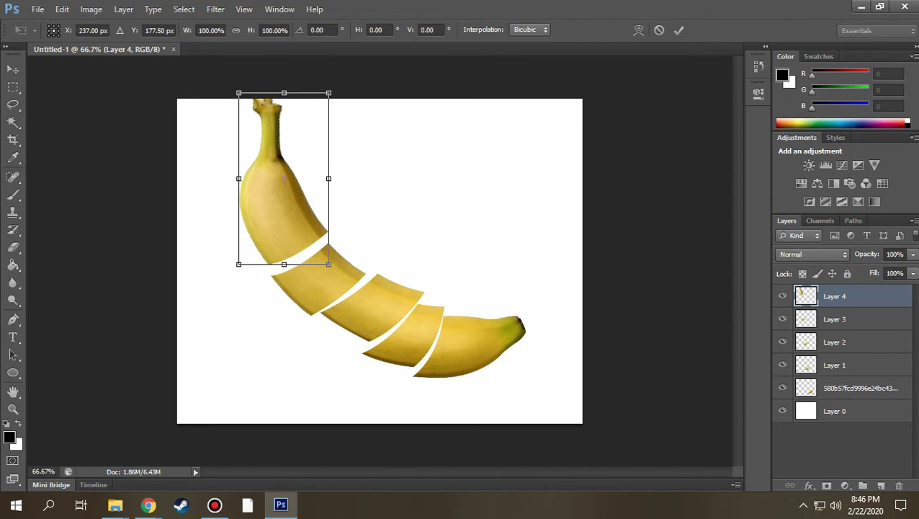
{"action": "key", "text": "Escape"}
{"action": "key", "text": "ctrl+t"}
{"action": "left_click_drag", "start_coordinate": [339, 86], "coordinate": [328, 109]}
{"action": "left_click_drag", "start_coordinate": [239, 178], "coordinate": [222, 194]}
{"action": "left_click_drag", "start_coordinate": [217, 123], "coordinate": [227, 118]}
{"action": "key", "text": "Return"}
Zoom in on the slices and draw an ellipse for a slice's cut face
{"action": "key", "text": "ctrl+plus"}
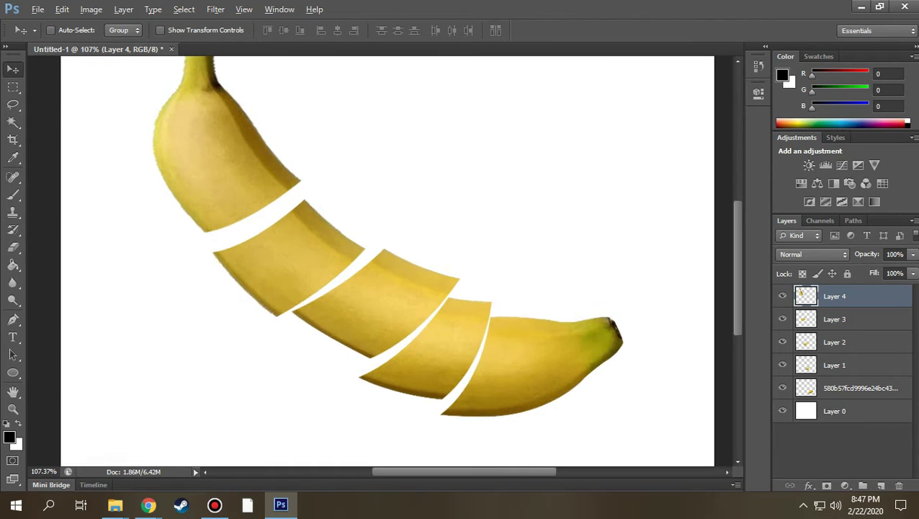
{"action": "key", "text": "u"}
{"action": "left_click_drag", "start_coordinate": [440, 152], "coordinate": [540, 169]}
Fill the ellipse with banana yellow, remove its dashed outline, and rasterize its layer
{"action": "left_click", "coordinate": [9, 437]}
{"action": "left_click", "coordinate": [831, 88]}
{"action": "left_click", "coordinate": [123, 29]}
{"action": "left_click", "coordinate": [250, 29]}
{"action": "left_click", "coordinate": [244, 68]}
{"action": "left_click", "coordinate": [170, 30]}
{"action": "left_click", "coordinate": [115, 56]}
{"action": "right_click", "coordinate": [835, 296]}
Move the yellow ellipse onto the banana cut, rotating and scaling it to match
{"action": "left_click_drag", "start_coordinate": [500, 128], "coordinate": [461, 371]}
{"action": "key", "text": "ctrl+t"}
{"action": "left_click_drag", "start_coordinate": [461, 338], "coordinate": [468, 317]}
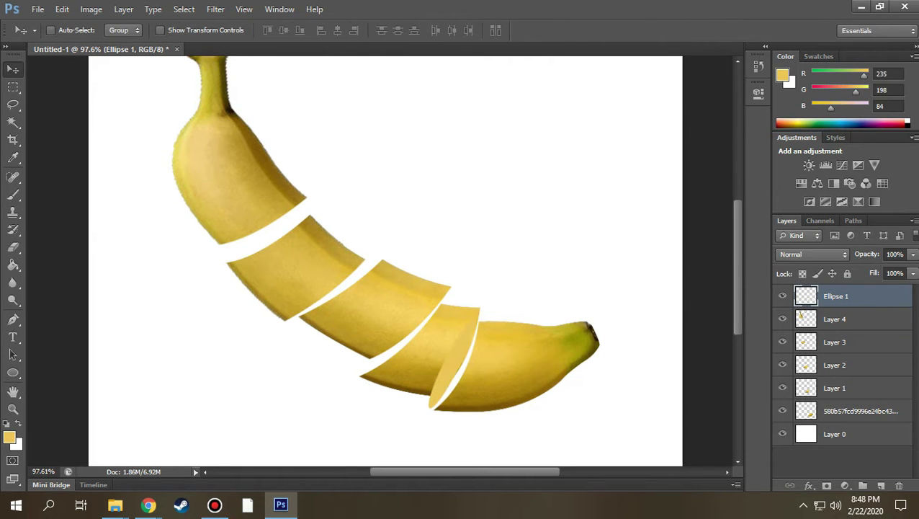
{"action": "key", "text": "Return"}
{"action": "left_click_drag", "start_coordinate": [835, 296], "coordinate": [836, 389]}
{"action": "scroll", "coordinate": [461, 324], "scroll_direction": "up", "scroll_amount": 2}
Warp the ellipse, bending its lower-right edge outward to fit the cut face
{"action": "key", "text": "ctrl+t"}
{"action": "key", "text": "Return"}
{"action": "key", "text": "ctrl+t"}
{"action": "scroll", "coordinate": [451, 325], "scroll_direction": "up", "scroll_amount": 2}
{"action": "right_click", "coordinate": [450, 275]}
{"action": "left_click", "coordinate": [482, 106]}
{"action": "left_click_drag", "start_coordinate": [479, 389], "coordinate": [494, 398]}
{"action": "left_click", "coordinate": [678, 30]}
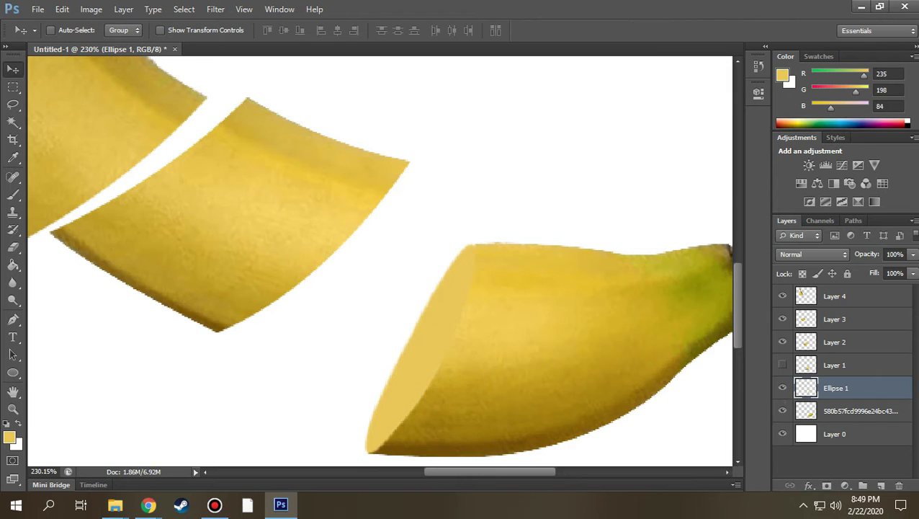
Duplicate the Ellipse 1 cut face and transform the copy onto the next slice
{"action": "scroll", "coordinate": [432, 288], "scroll_direction": "down", "scroll_amount": 2}
{"action": "scroll", "coordinate": [433, 288], "scroll_direction": "down", "scroll_amount": 2}
{"action": "right_click", "coordinate": [830, 388]}
{"action": "left_click", "coordinate": [749, 106]}
{"action": "left_click", "coordinate": [455, 198]}
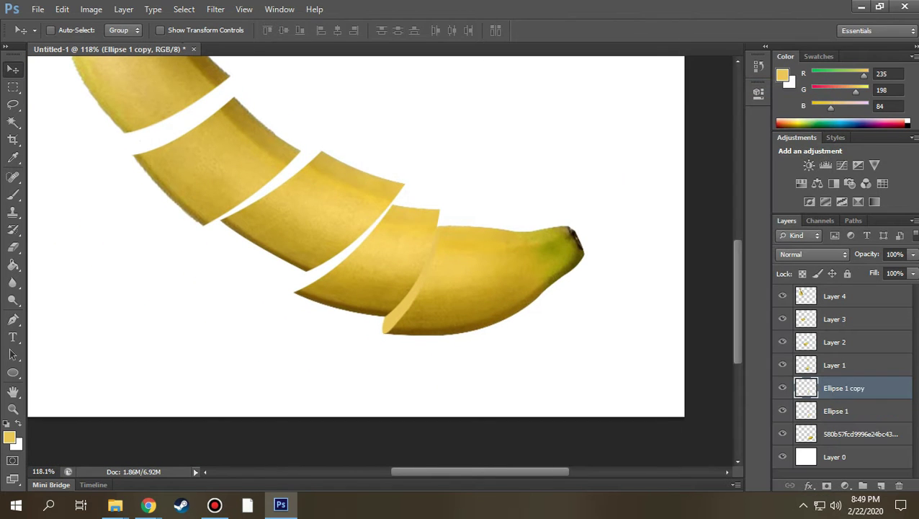
{"action": "key", "text": "Return"}
{"action": "key", "text": "ctrl+bracketright"}
{"action": "key", "text": "ctrl+t"}
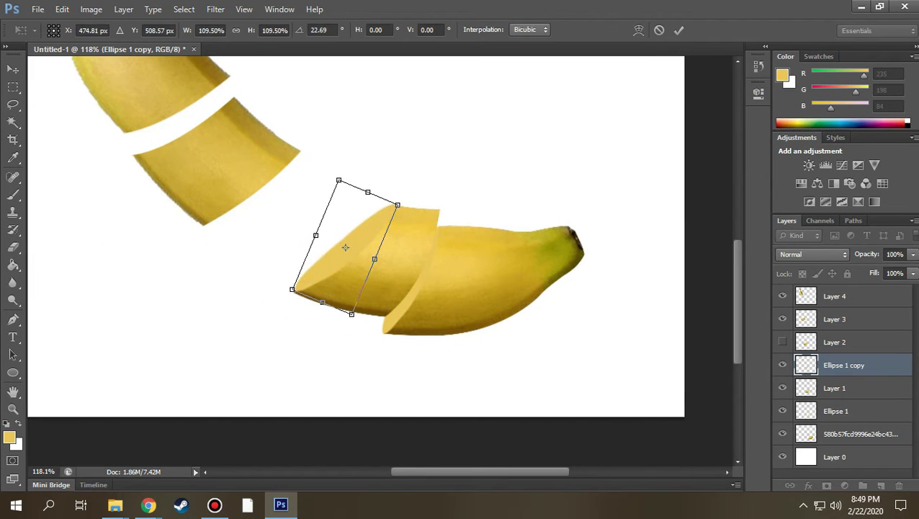
{"action": "left_click", "coordinate": [678, 30]}
Reorder the copied cut faces below Layer 1 and transform the next face into place
{"action": "key", "text": "ctrl+bracketleft"}
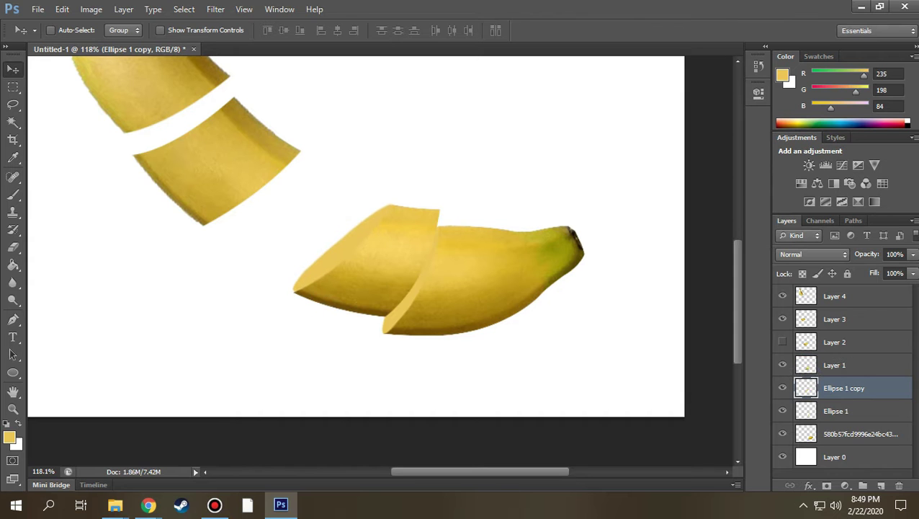
{"action": "key", "text": "ctrl+bracketleft"}
{"action": "key", "text": "ctrl+bracketright"}
{"action": "key", "text": "ctrl+t"}
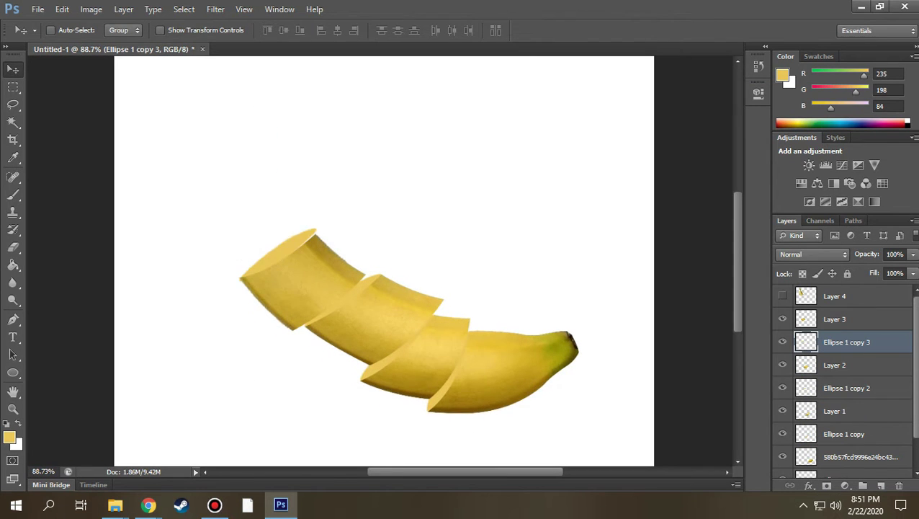
{"action": "scroll", "coordinate": [285, 250], "scroll_direction": "up", "scroll_amount": 3}
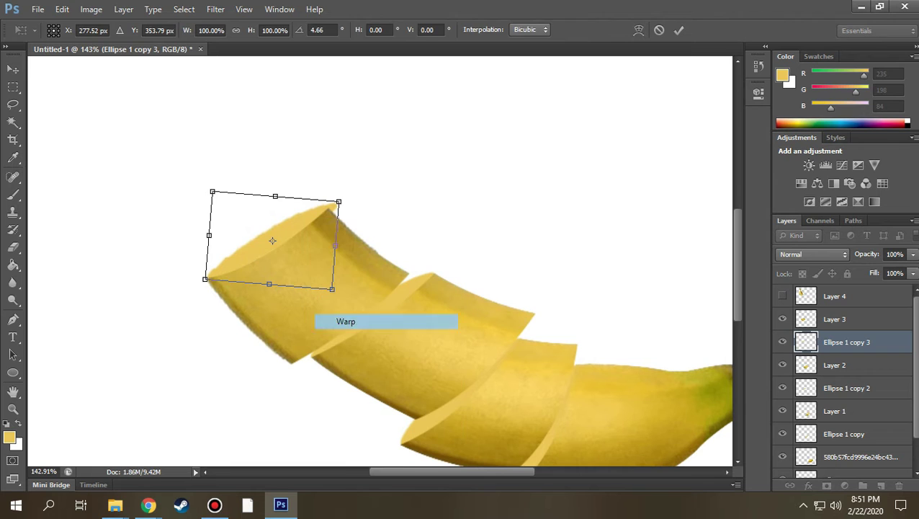
Warp a cut face into place and toggle Layer 3's visibility to check the slice
{"action": "left_click", "coordinate": [345, 321]}
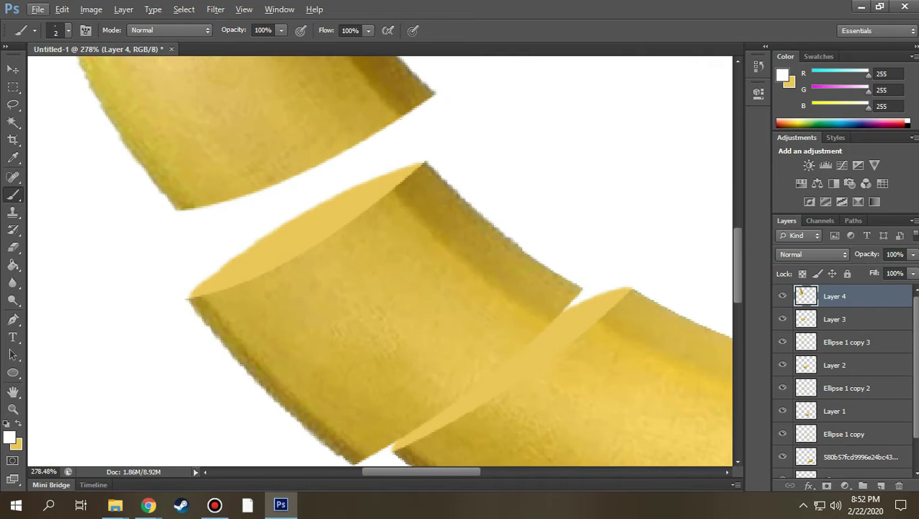
{"action": "left_click", "coordinate": [783, 318]}
{"action": "left_click", "coordinate": [835, 318]}
{"action": "key", "text": "p"}
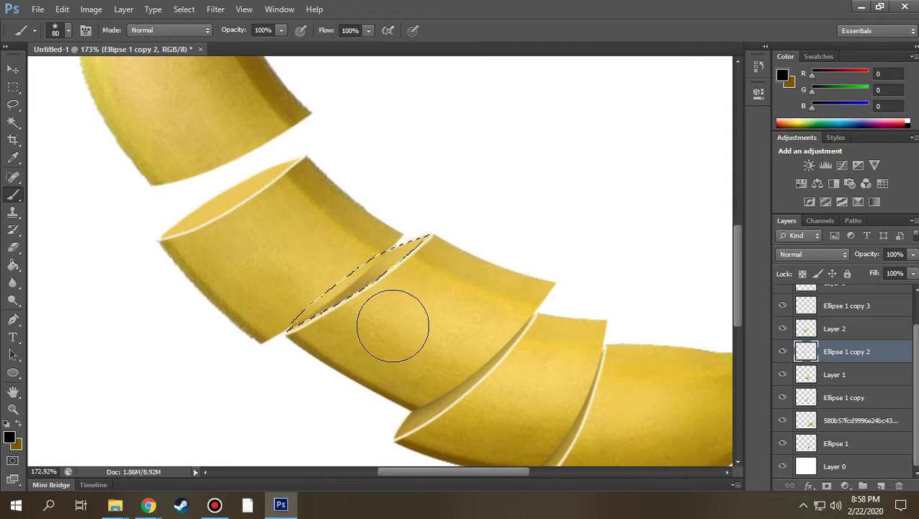
{"action": "scroll", "coordinate": [208, 376], "scroll_direction": "down", "scroll_amount": 3}
{"action": "scroll", "coordinate": [209, 376], "scroll_direction": "down", "scroll_amount": 2}
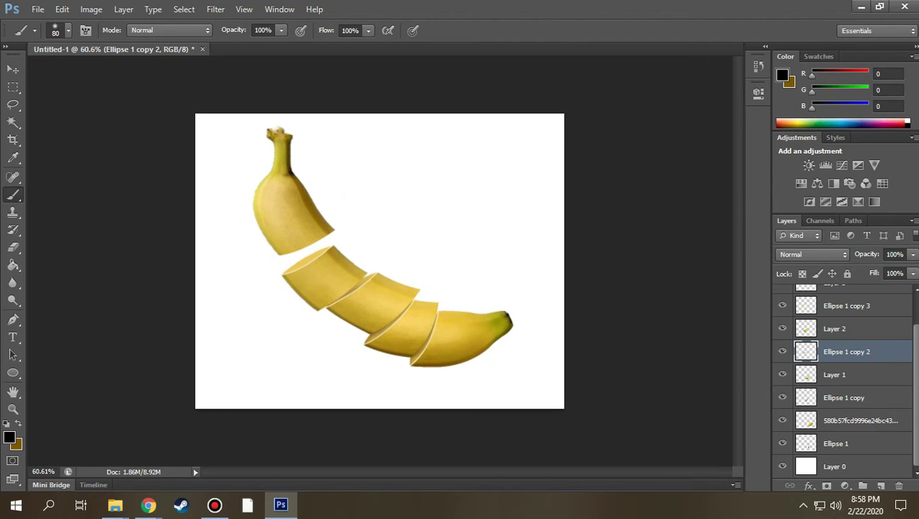
Warp the orange juice splash around the top banana piece and raise its layer in the stack
{"action": "key", "text": "ctrl+o"}
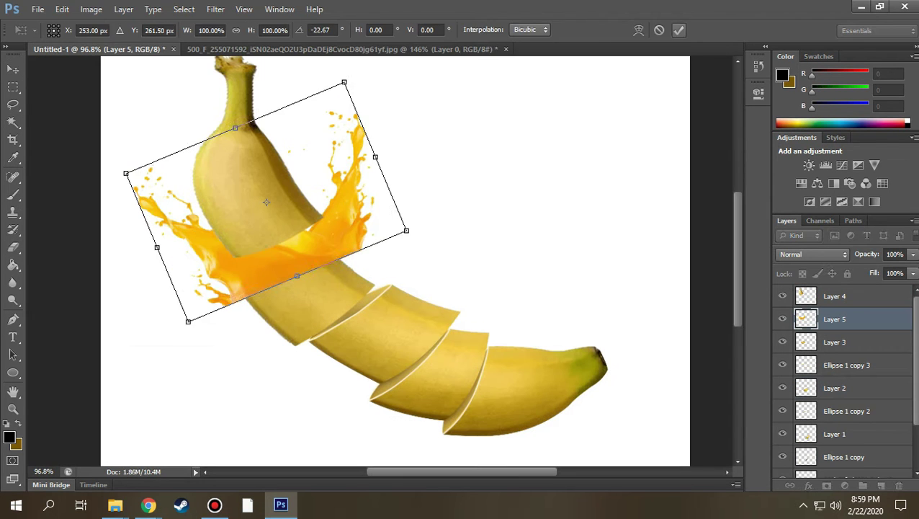
{"action": "key", "text": "Return"}
{"action": "key", "text": "ctrl+t"}
{"action": "left_click_drag", "start_coordinate": [273, 195], "coordinate": [242, 211]}
{"action": "right_click", "coordinate": [281, 212]}
{"action": "left_click_drag", "start_coordinate": [147, 311], "coordinate": [130, 340]}
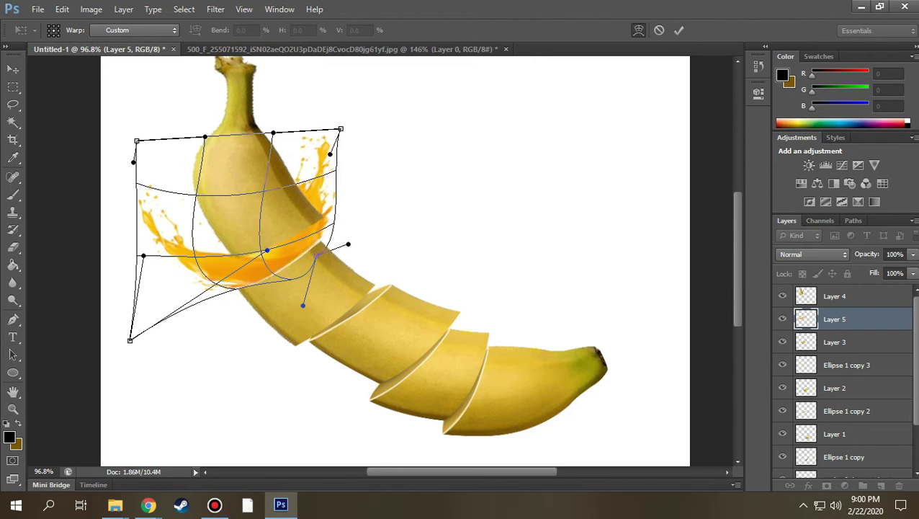
{"action": "left_click_drag", "start_coordinate": [341, 129], "coordinate": [334, 92]}
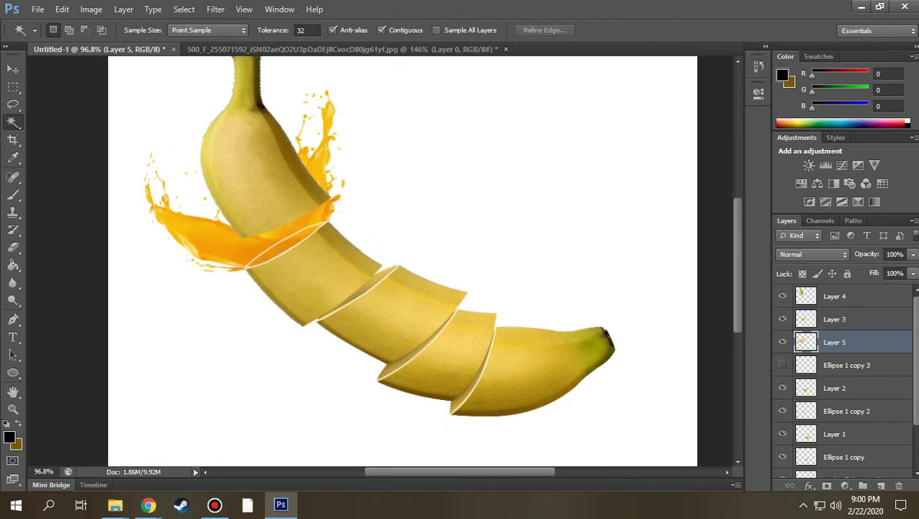
{"action": "key", "text": "ctrl+bracketright"}
{"action": "key", "text": "e"}
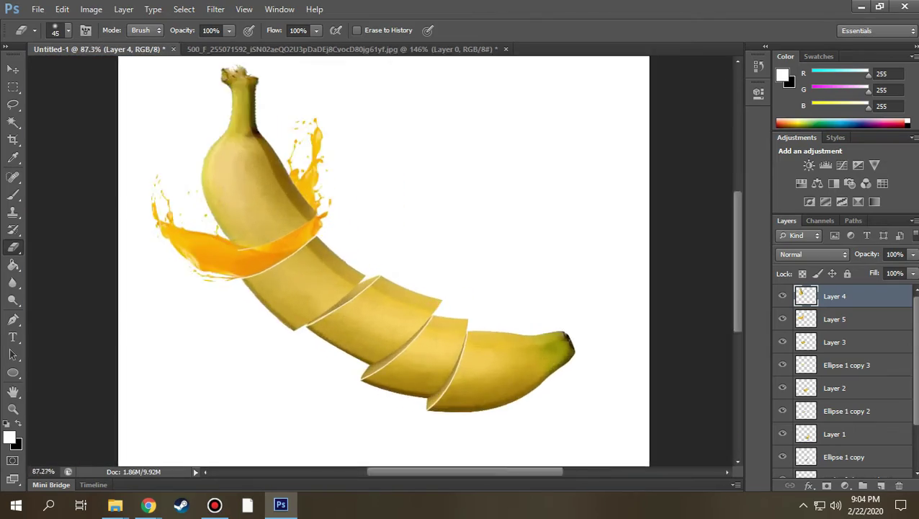
Save a radial yellow juice splash image from Chrome and open it in Photoshop
{"action": "left_click", "coordinate": [231, 441]}
{"action": "scroll", "coordinate": [793, 231], "scroll_direction": "down", "scroll_amount": 10}
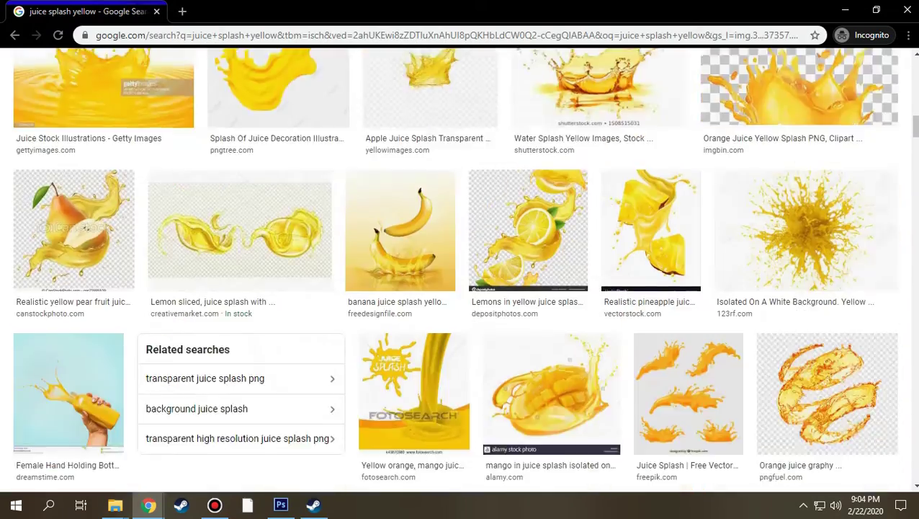
{"action": "left_click", "coordinate": [796, 230]}
{"action": "right_click", "coordinate": [706, 180]}
{"action": "left_click", "coordinate": [749, 209]}
{"action": "key", "text": "Return"}
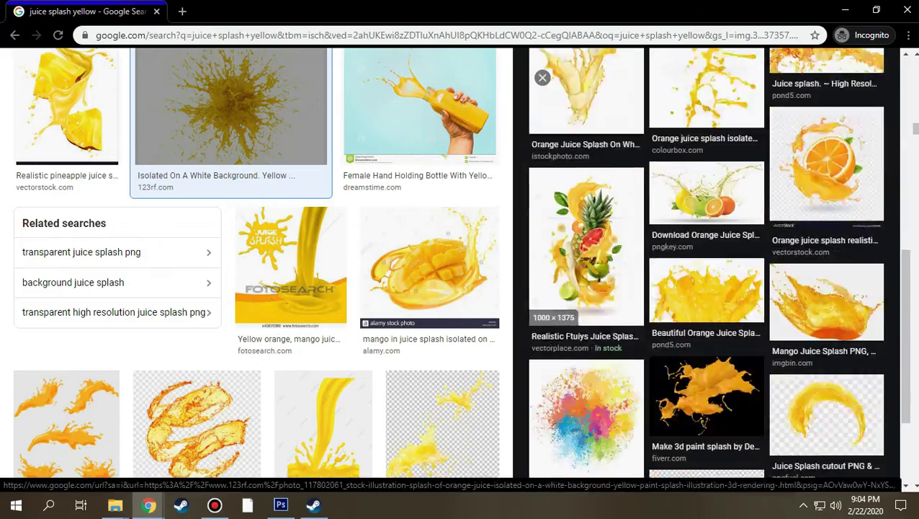
{"action": "key", "text": "alt+Tab"}
{"action": "key", "text": "ctrl+o"}
{"action": "key", "text": "Return"}
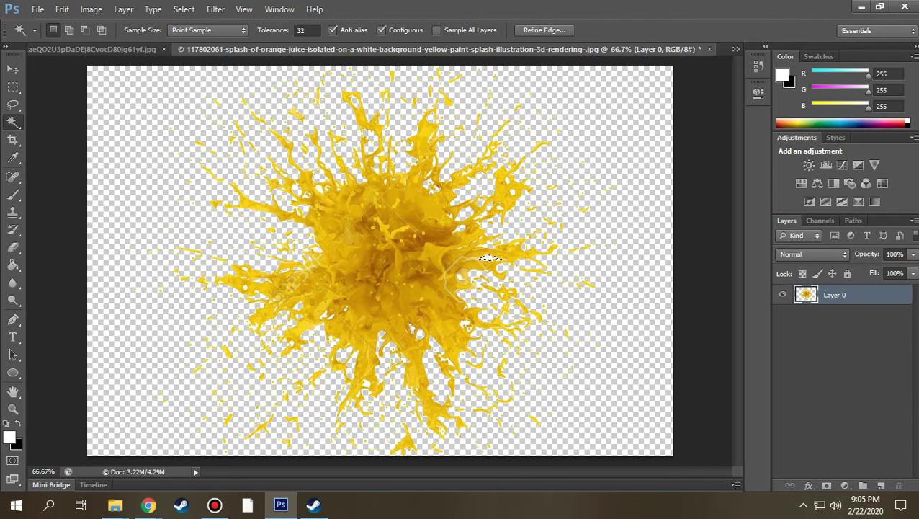
Drag the radial splash into the banana composition and resize it behind the banana
{"action": "key", "text": "v"}
{"action": "left_click_drag", "start_coordinate": [295, 269], "coordinate": [360, 252]}
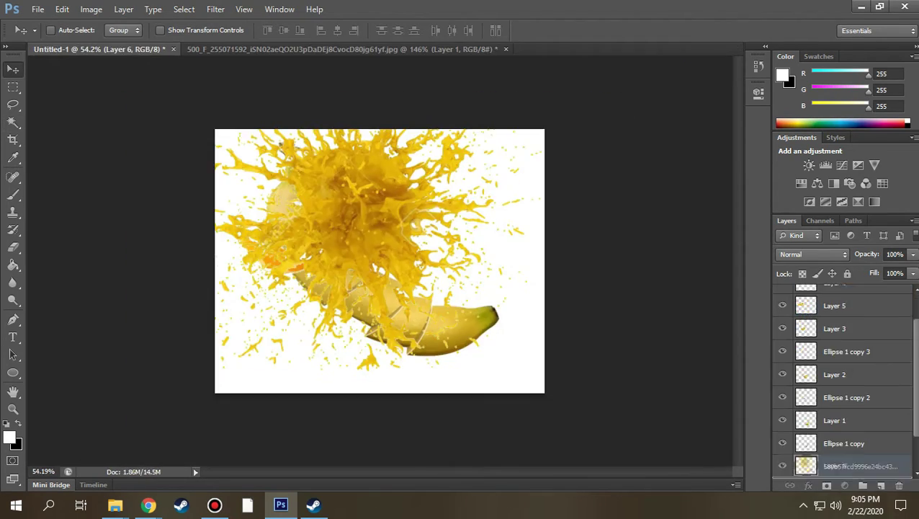
{"action": "left_click_drag", "start_coordinate": [387, 156], "coordinate": [422, 245]}
{"action": "key", "text": "ctrl+t"}
{"action": "left_click_drag", "start_coordinate": [379, 298], "coordinate": [347, 260]}
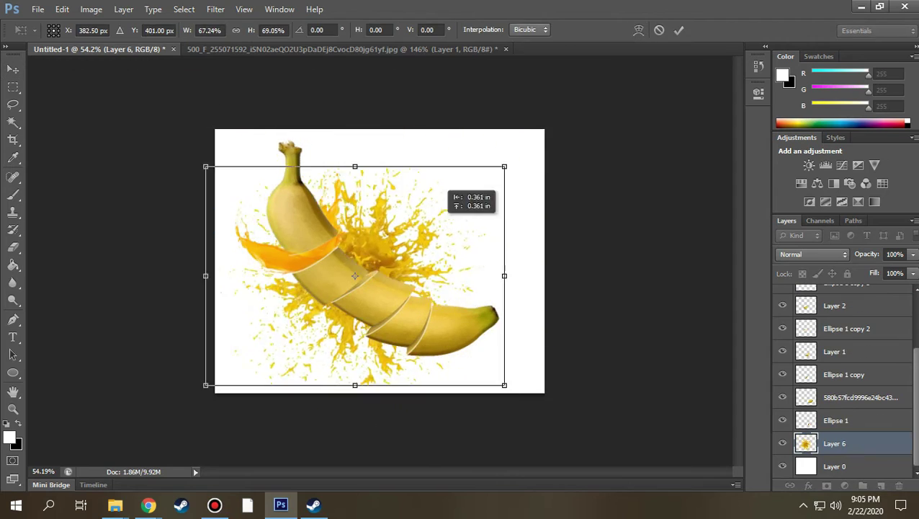
In the orange splash document, lasso-select splash pieces and droplets
{"action": "left_click", "coordinate": [342, 49]}
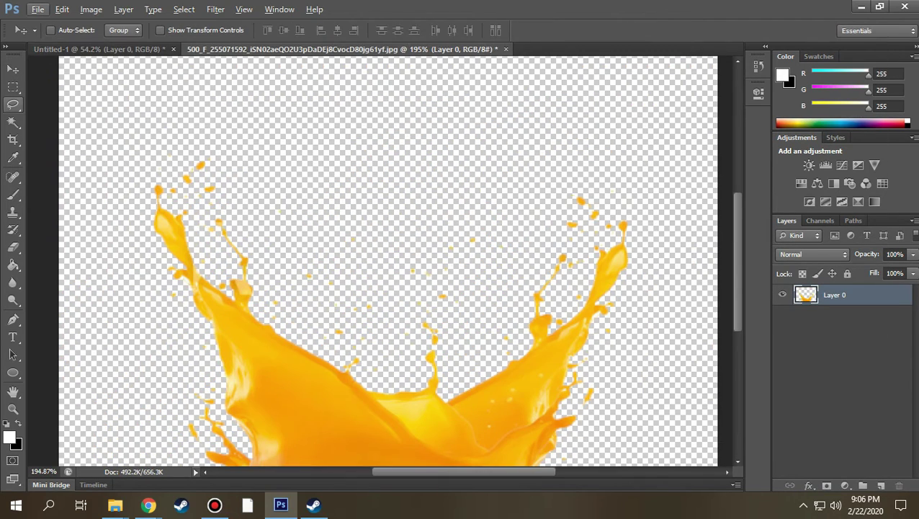
{"action": "key", "text": "l"}
{"action": "left_click_drag", "start_coordinate": [281, 220], "coordinate": [512, 317]}
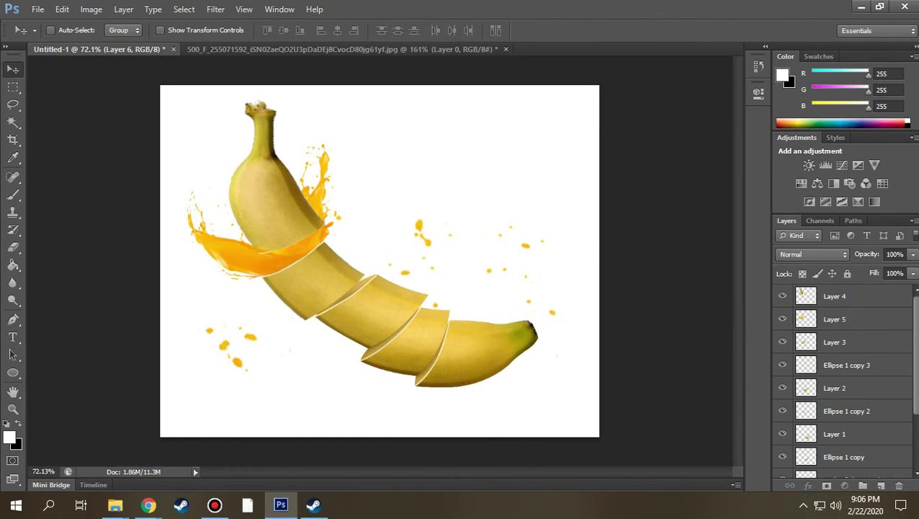
{"action": "left_click_drag", "start_coordinate": [304, 103], "coordinate": [322, 178]}
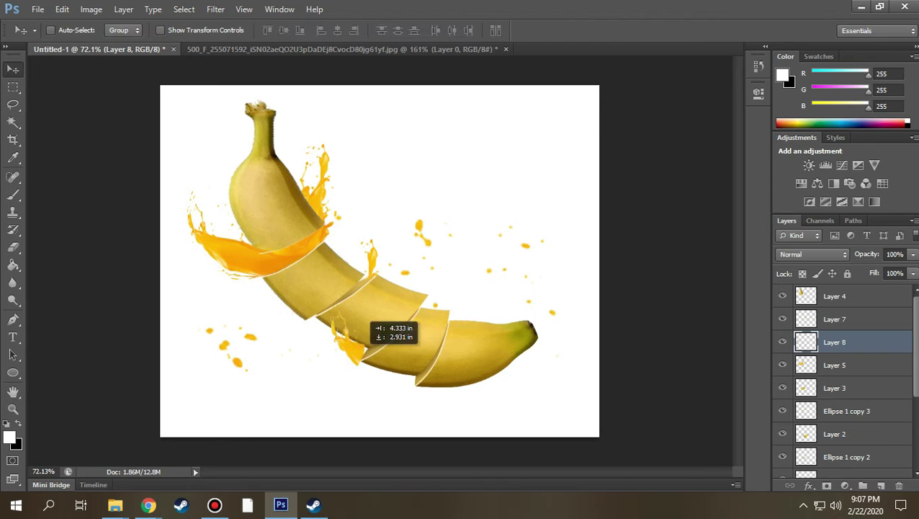
Nudge the small splash fragment left, apply its warp, and fit the canvas in view
{"action": "left_click_drag", "start_coordinate": [353, 335], "coordinate": [334, 340]}
{"action": "scroll", "coordinate": [334, 340], "scroll_direction": "up", "scroll_amount": 5}
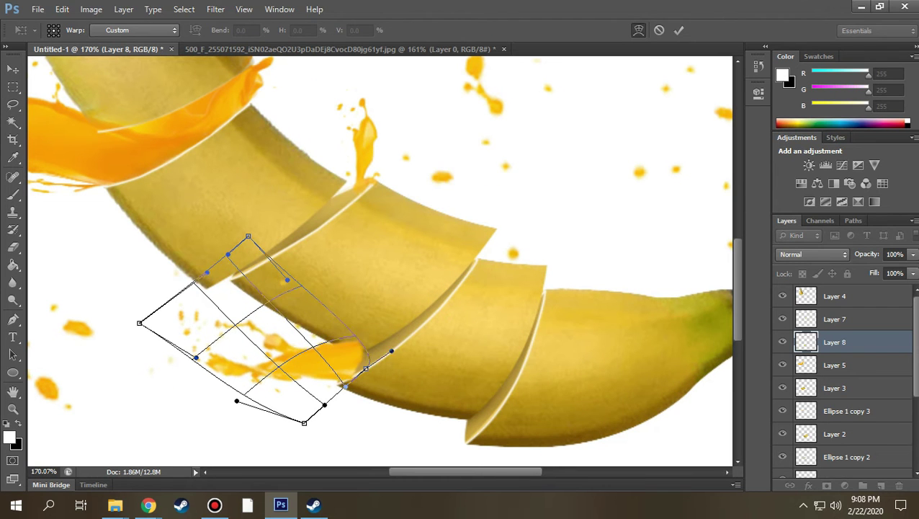
{"action": "key", "text": "Return"}
{"action": "key", "text": "ctrl+0"}
Erase the splash overlapping the banana with a smaller eraser, then set foreground yellow e2be49 on the background layer
{"action": "key", "text": "e"}
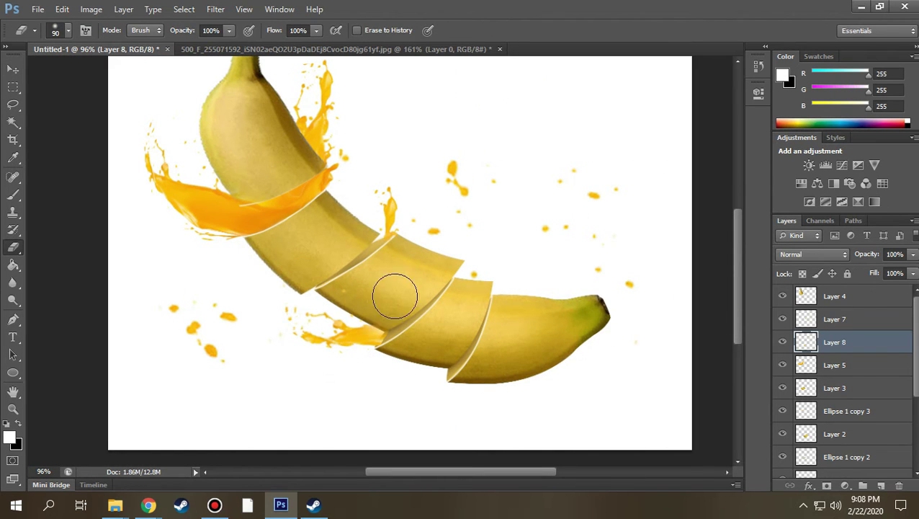
{"action": "scroll", "coordinate": [402, 360], "scroll_direction": "down", "scroll_amount": 2}
{"action": "scroll", "coordinate": [402, 361], "scroll_direction": "up", "scroll_amount": 4}
{"action": "key", "text": "bracketleft"}
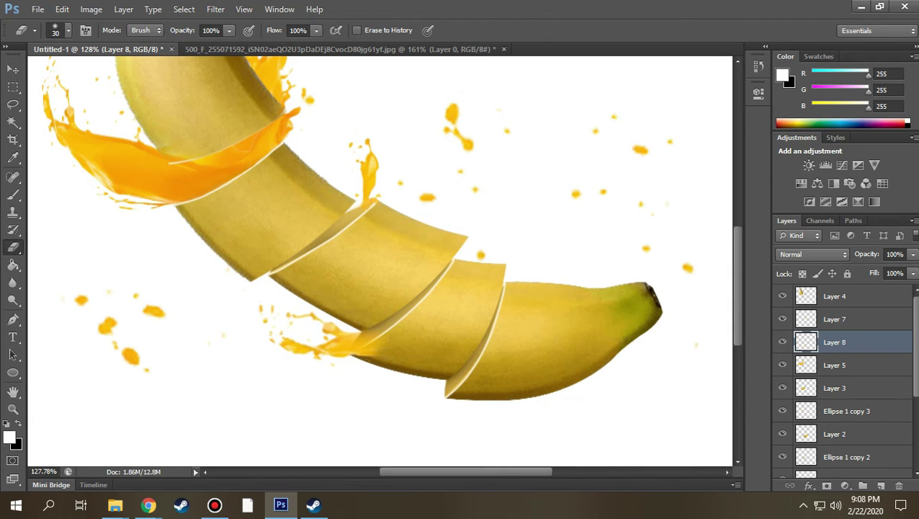
{"action": "scroll", "coordinate": [380, 259], "scroll_direction": "down", "scroll_amount": 3}
{"action": "scroll", "coordinate": [381, 259], "scroll_direction": "down", "scroll_amount": 1}
{"action": "left_click", "coordinate": [834, 466]}
{"action": "left_click", "coordinate": [9, 437]}
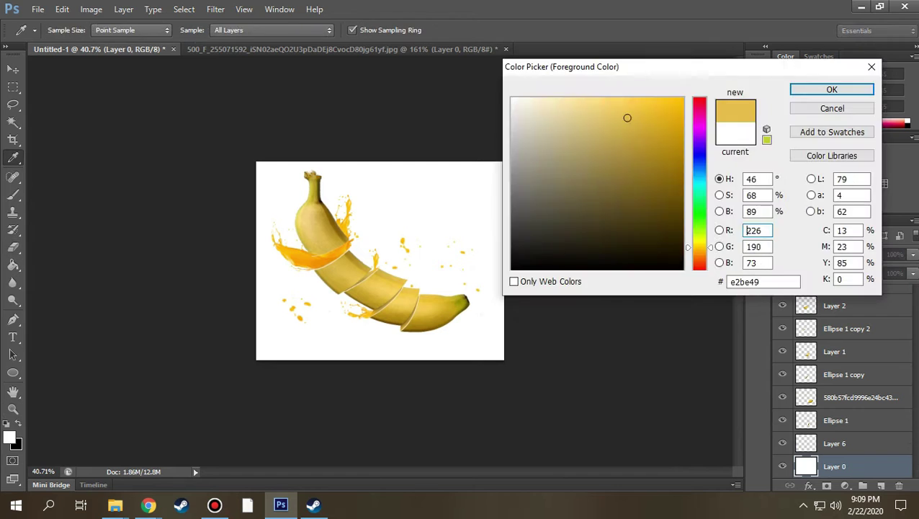
Try a yellow fill with a white-erased centre, then undo the attempt
{"action": "left_click", "coordinate": [831, 88]}
{"action": "key", "text": "g"}
{"action": "left_click", "coordinate": [380, 259]}
{"action": "left_click", "coordinate": [8, 437]}
{"action": "left_click", "coordinate": [512, 62]}
{"action": "left_click", "coordinate": [831, 88]}
{"action": "key", "text": "e"}
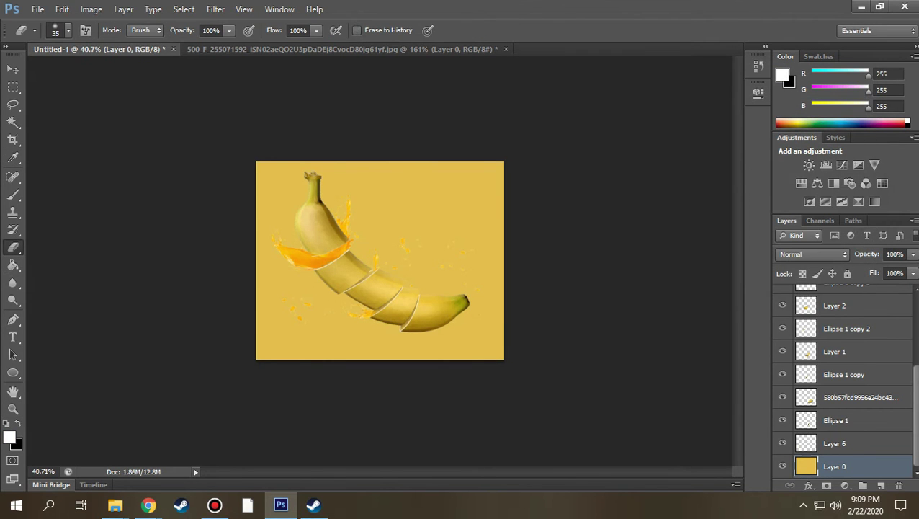
{"action": "left_click", "coordinate": [380, 262]}
{"action": "key", "text": "ctrl+alt+z"}
{"action": "key", "text": "ctrl+alt+z"}
Fill the new layer with yellow RGB 204,172,54 and soft-erase its centre to a glow
{"action": "left_click", "coordinate": [9, 437]}
{"action": "left_click", "coordinate": [830, 88]}
{"action": "key", "text": "g"}
{"action": "left_click", "coordinate": [380, 259]}
{"action": "key", "text": "b"}
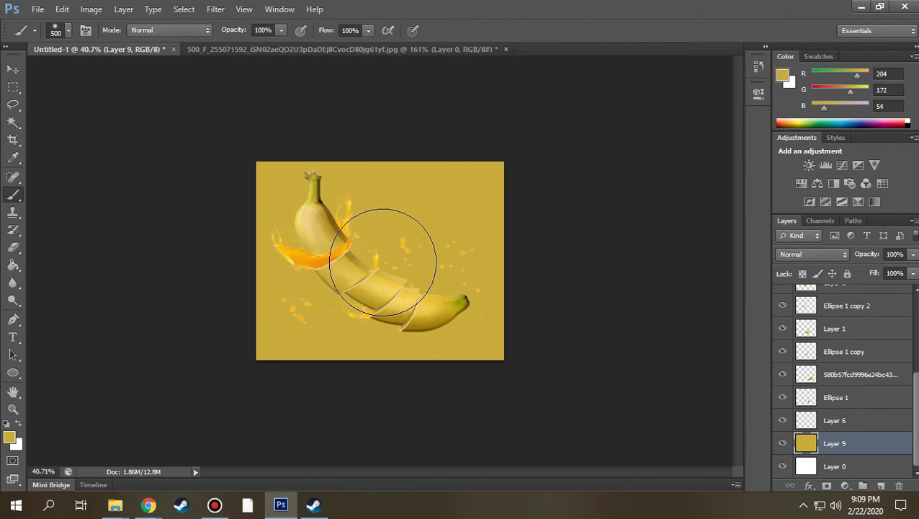
{"action": "key", "text": "e"}
{"action": "left_click", "coordinate": [383, 266]}
{"action": "left_click", "coordinate": [421, 210]}
{"action": "key", "text": "ctrl+minus"}
{"action": "key", "text": "ctrl+0"}
Draw a black-filled ellipse under the banana as a shadow shape
{"action": "key", "text": "u"}
{"action": "left_click_drag", "start_coordinate": [356, 404], "coordinate": [524, 417]}
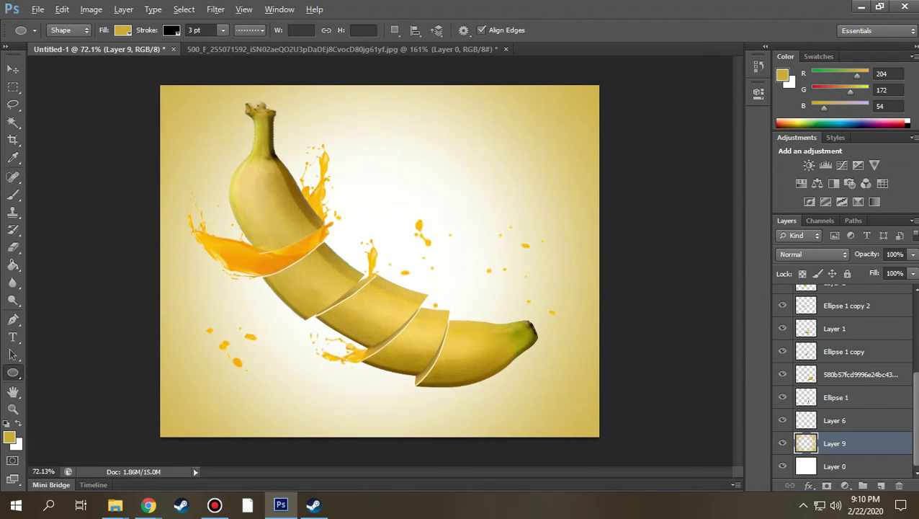
{"action": "left_click", "coordinate": [122, 29]}
{"action": "left_click", "coordinate": [58, 96]}
{"action": "key", "text": "Return"}
Set the foreground to black and paint a soft black spot mid-canvas
{"action": "left_click", "coordinate": [9, 436]}
{"action": "left_click", "coordinate": [516, 285]}
{"action": "left_click", "coordinate": [831, 88]}
{"action": "key", "text": "b"}
{"action": "left_click", "coordinate": [415, 266]}
{"action": "key", "text": "ctrl+z"}
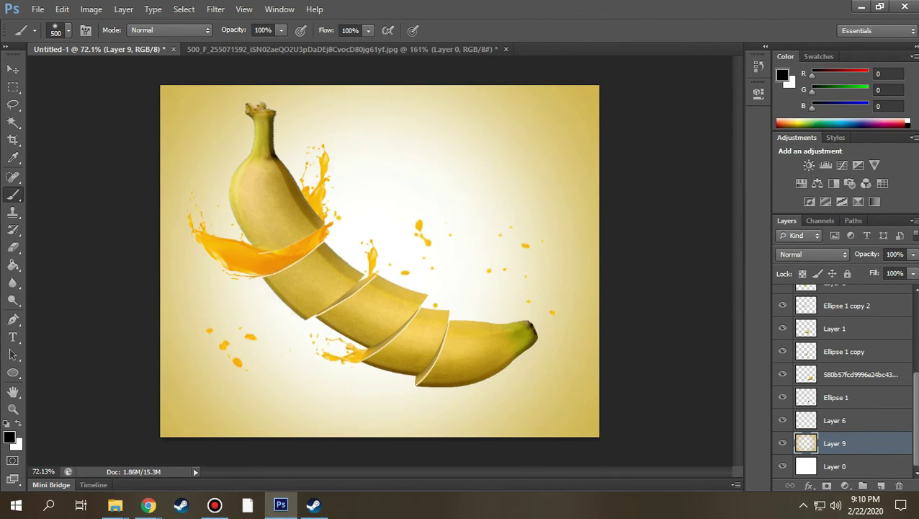
On a new shadow layer, squash the black spot into a flat shadow under the banana
{"action": "key", "text": "ctrl+shift+alt+n"}
{"action": "left_click", "coordinate": [414, 267]}
{"action": "key", "text": "ctrl+t"}
{"action": "mouse_move", "coordinate": [379, 85]}
{"action": "left_mouse_down"}
{"action": "mouse_move", "coordinate": [474, 390]}
{"action": "mouse_move", "coordinate": [404, 404]}
{"action": "left_mouse_up"}
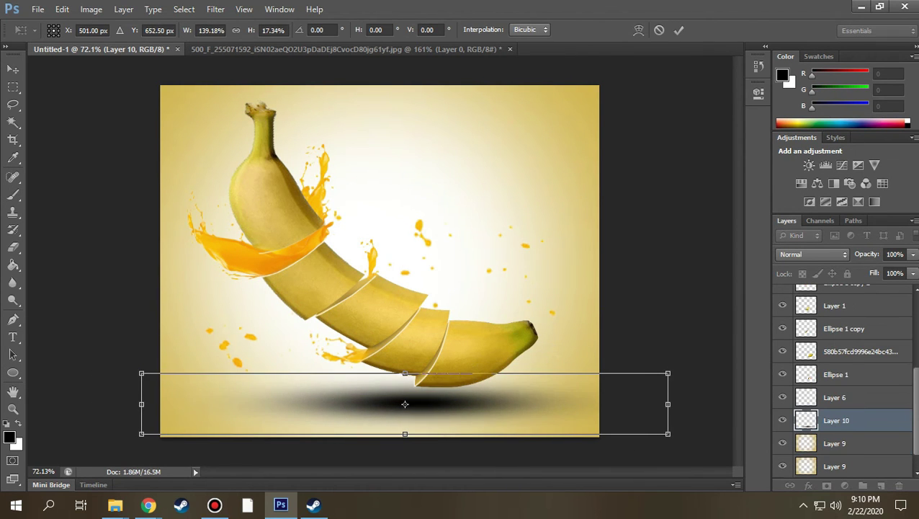
Apply the squashed shadow and lower the shadow layer's opacity to 29%
{"action": "key", "text": "Return"}
{"action": "left_click_drag", "start_coordinate": [913, 253], "coordinate": [872, 268]}
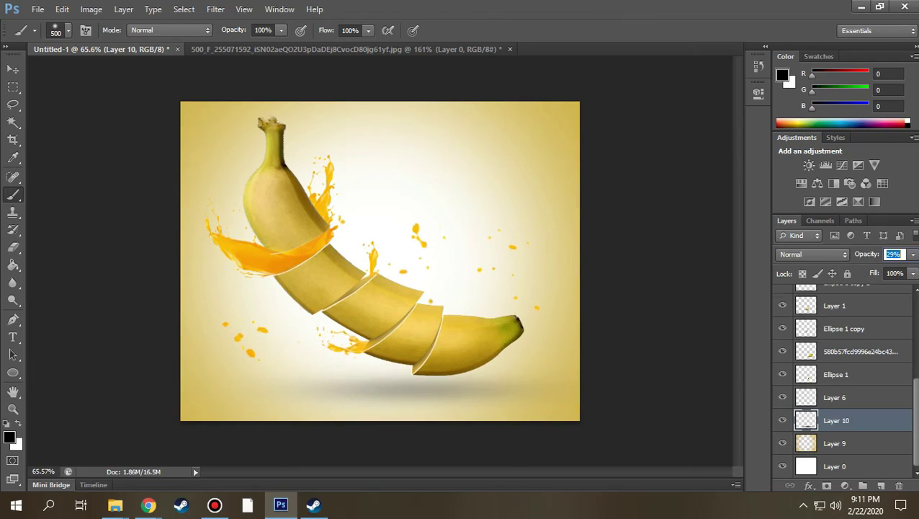
{"action": "key", "text": "alt"}
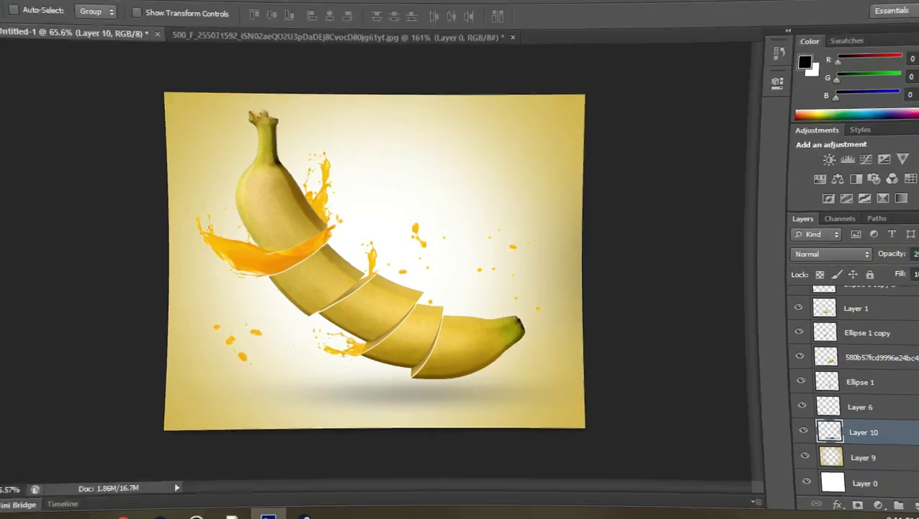